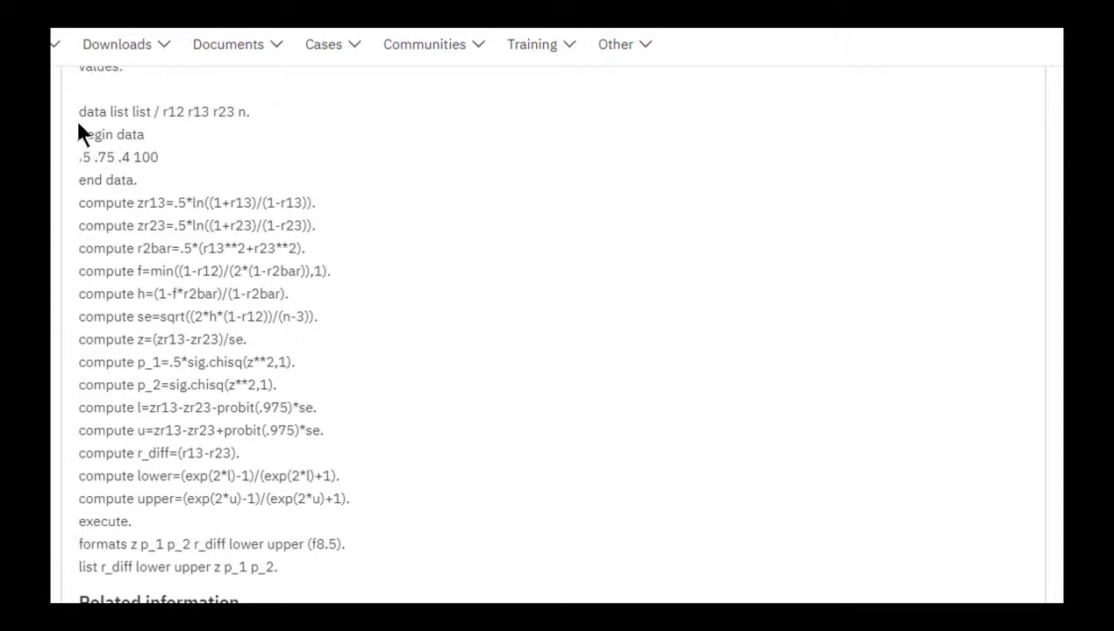
# Select the whole correlation-comparison code on the web page, from "data list list" to the final list command, and switch to the SPSS Syntax Editor.
pyautogui.moveTo(78, 114); pyautogui.dragTo(309, 576)
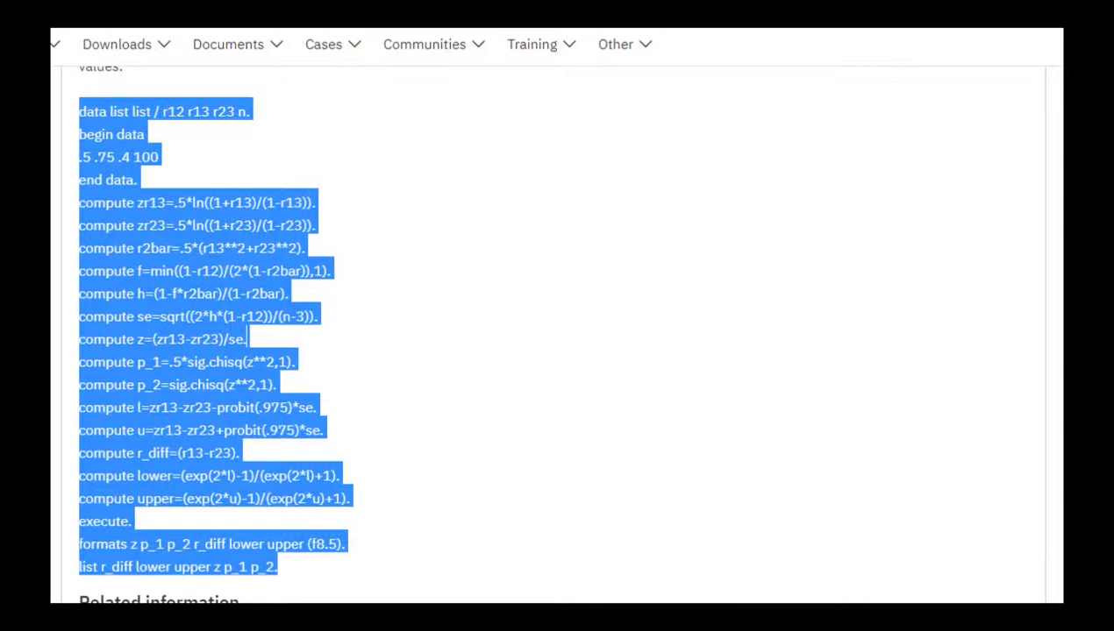
pyautogui.hotkey('alt', 'Tab')
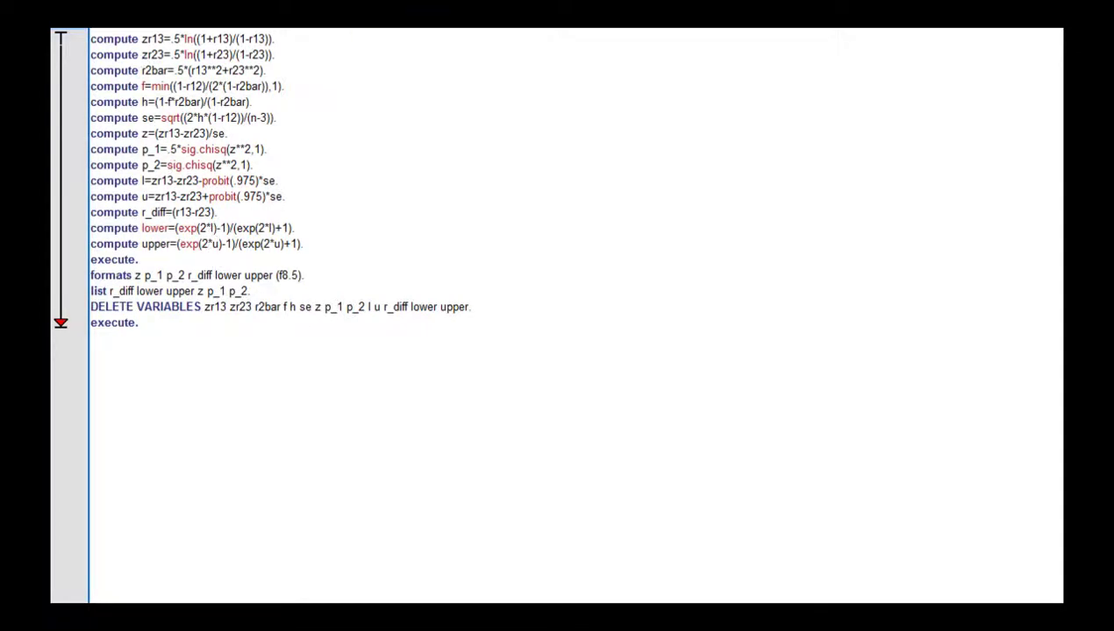
pyautogui.scroll(1, 79, 31)
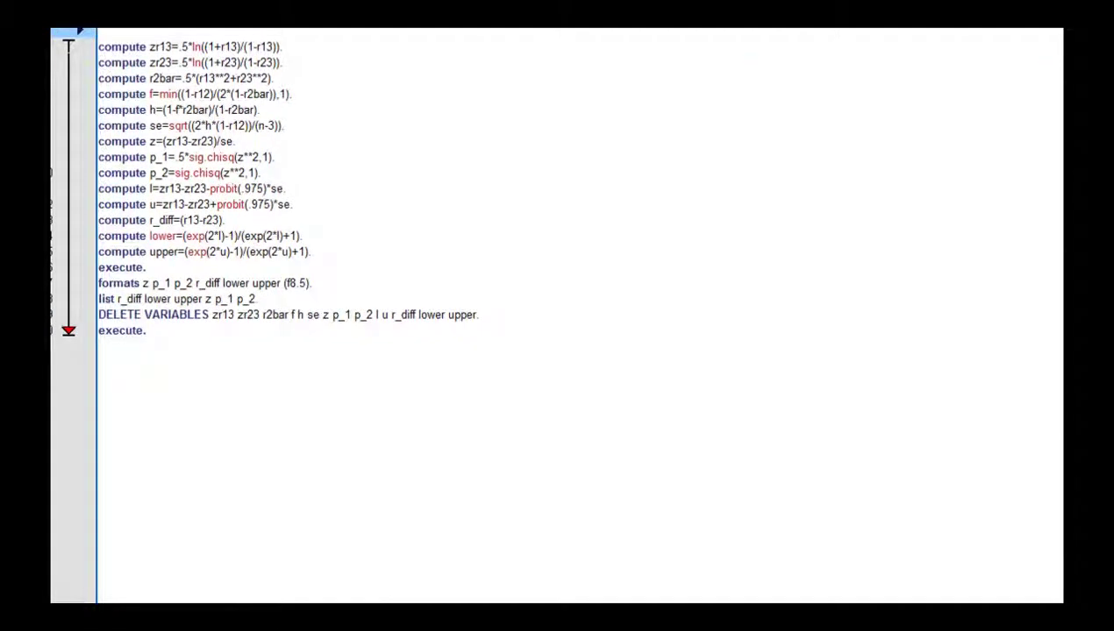
# Create a new syntax file.
pyautogui.click(79, 66)
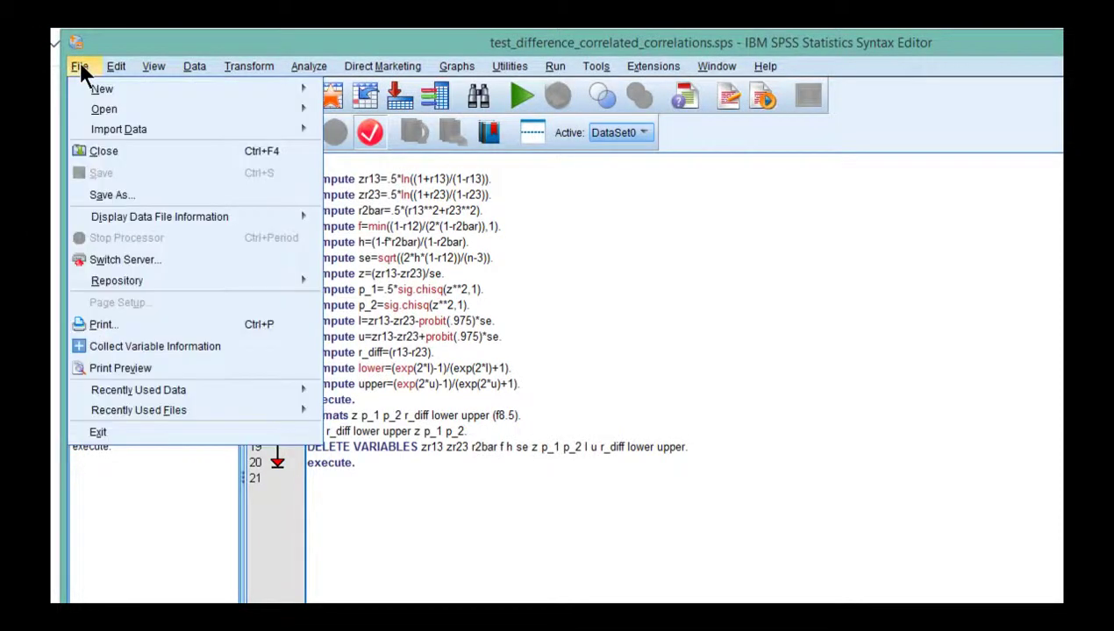
pyautogui.moveTo(94, 88)
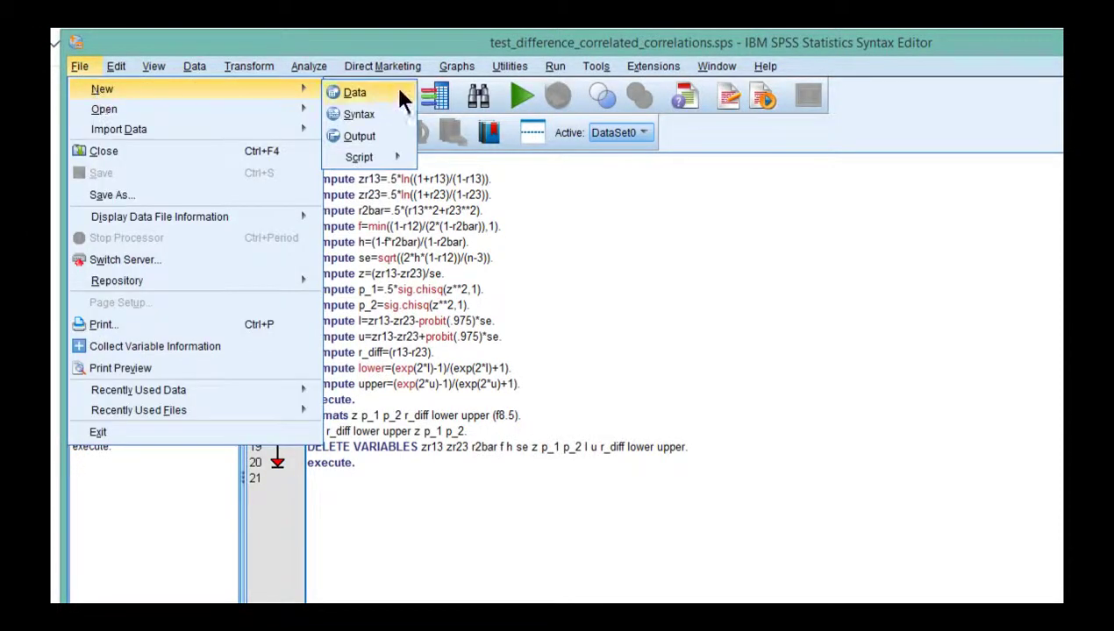
pyautogui.click(377, 115)
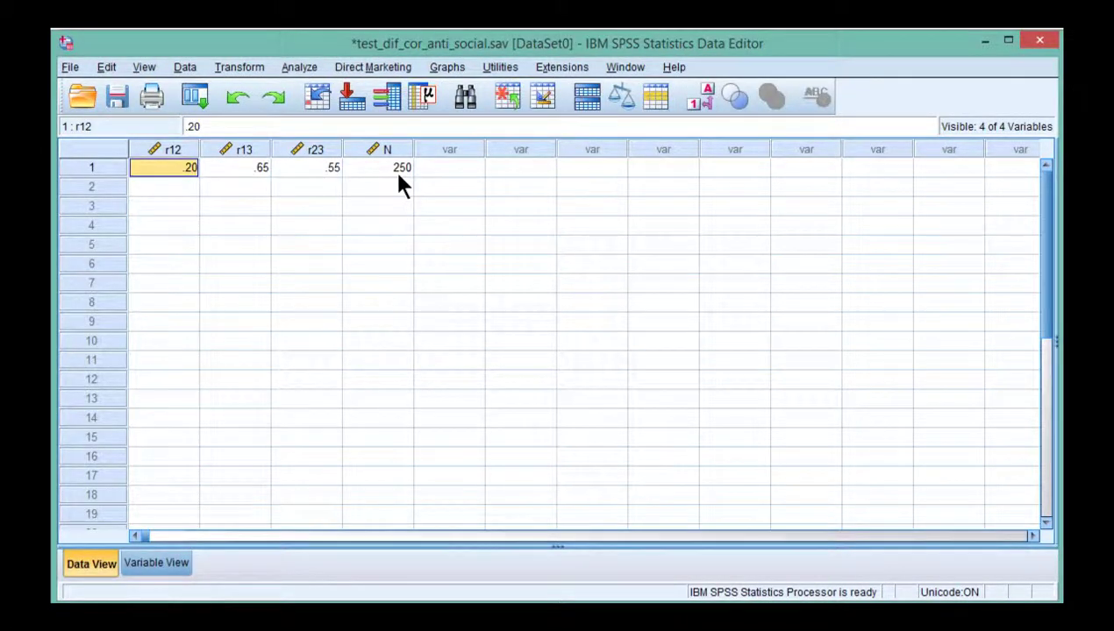
# Review the r12, r13 and r23 correlations in the first row of the data file.
pyautogui.click(173, 189)
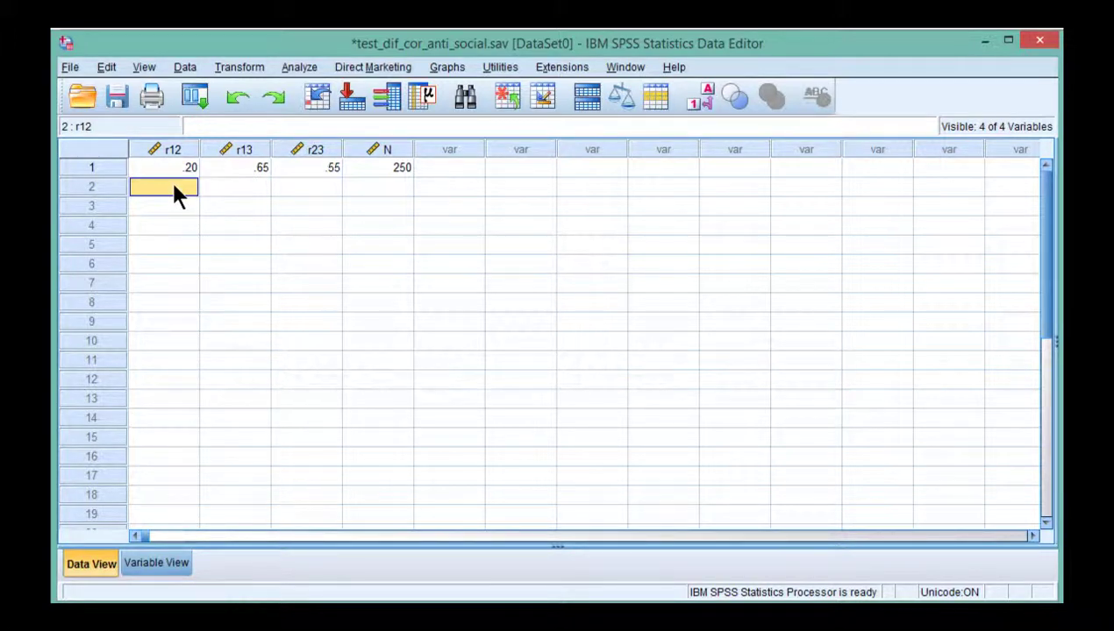
pyautogui.press('Up')
pyautogui.press('Right')
pyautogui.press('Right')
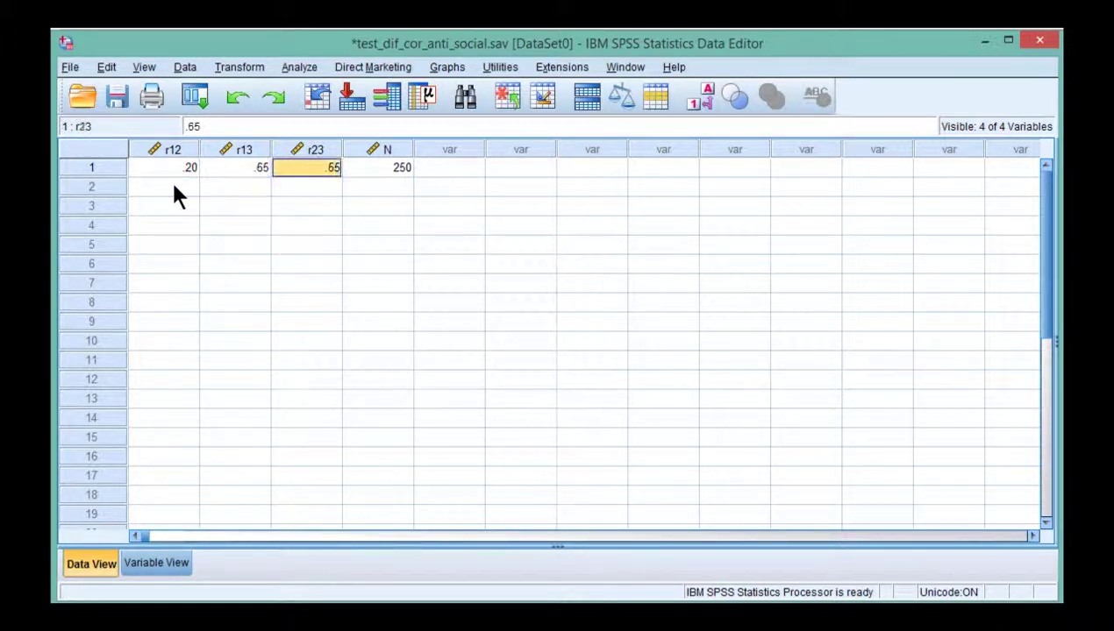
pyautogui.press('Left')
pyautogui.press('Right')
pyautogui.press('Left')
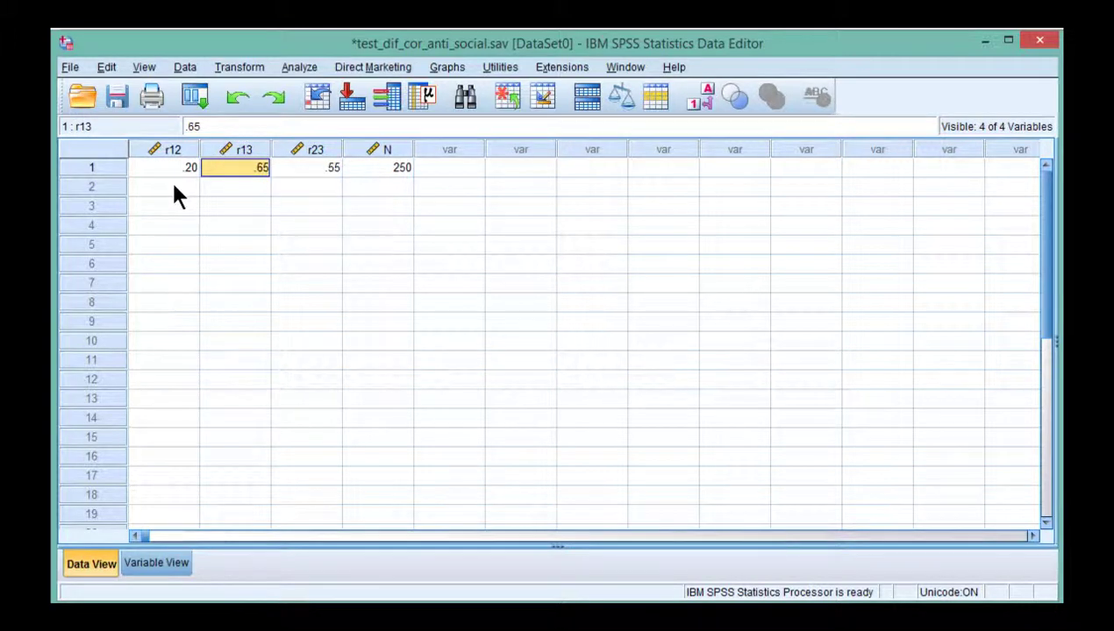
pyautogui.press('Right')
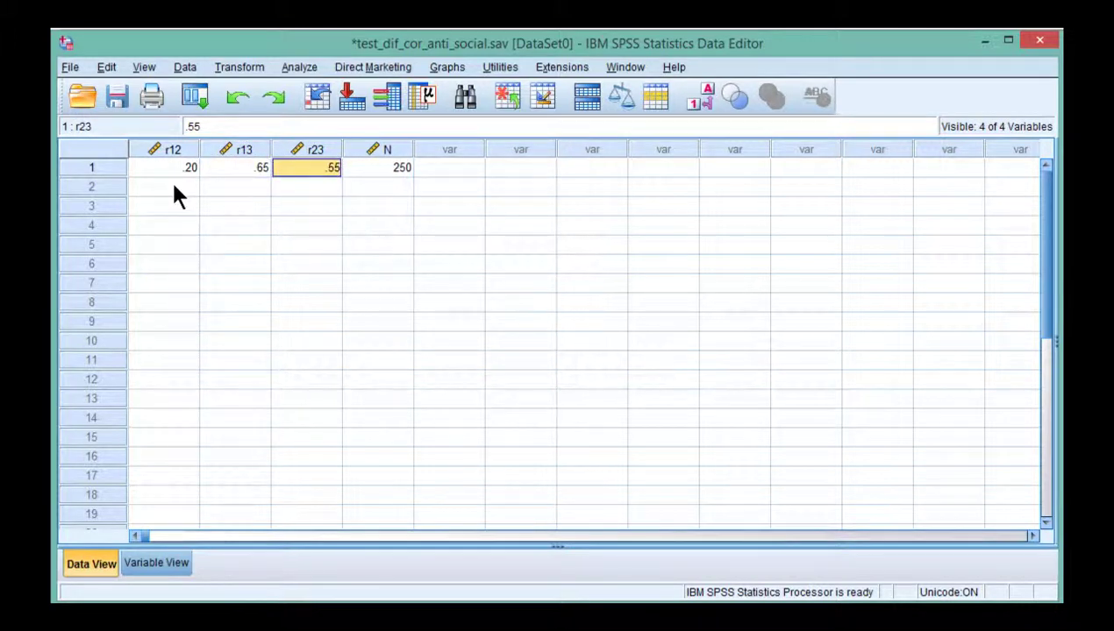
pyautogui.write('.65')
pyautogui.press('Left')
pyautogui.press('Right')
pyautogui.press('Left')
pyautogui.press('Right')
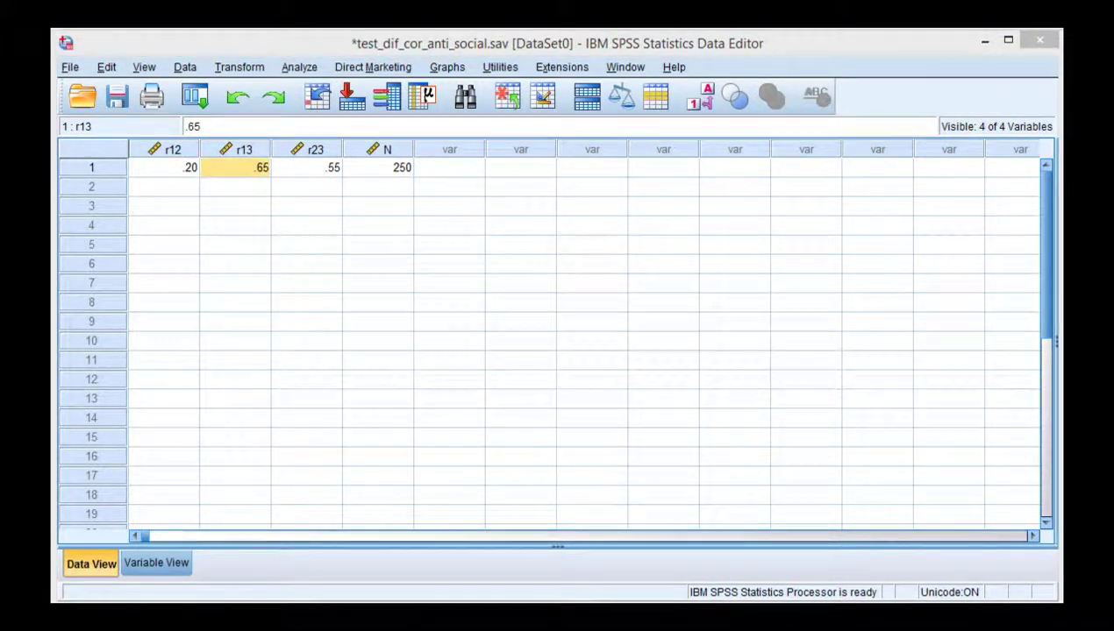
# Switch to the Snipping Tool and circle the Narcissism and Anti-Social correlation of .65 in the table, then minimize it.
pyautogui.hotkey('alt', 'Tab')
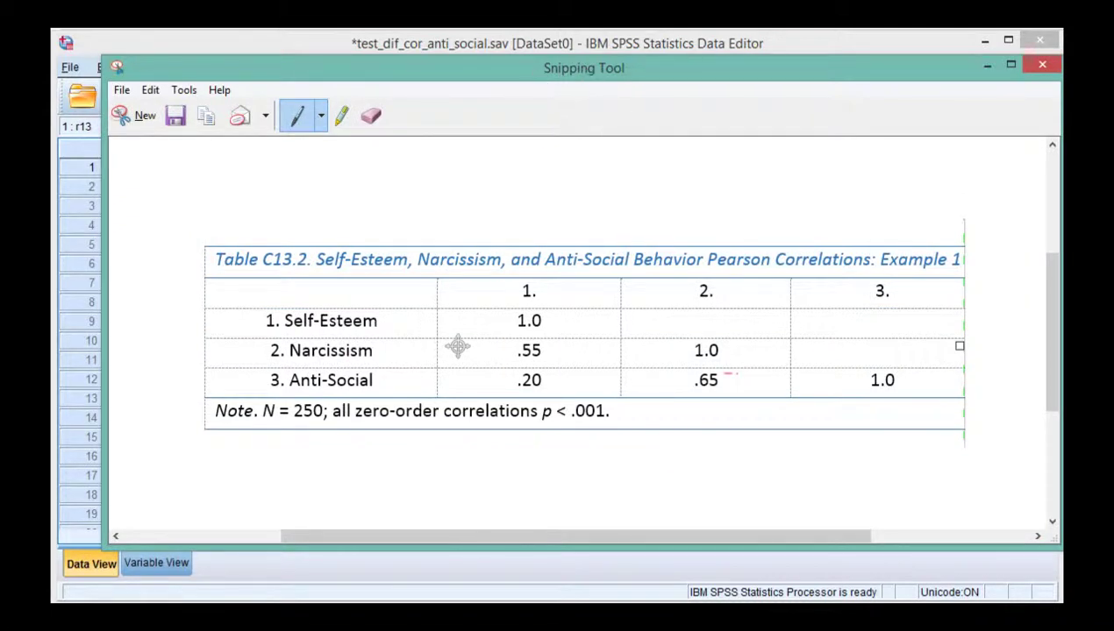
pyautogui.moveTo(727, 374)
pyautogui.mouseDown()
pyautogui.moveTo(676, 372)
pyautogui.moveTo(679, 396)
pyautogui.moveTo(737, 396)
pyautogui.mouseUp()
pyautogui.click(985, 67)
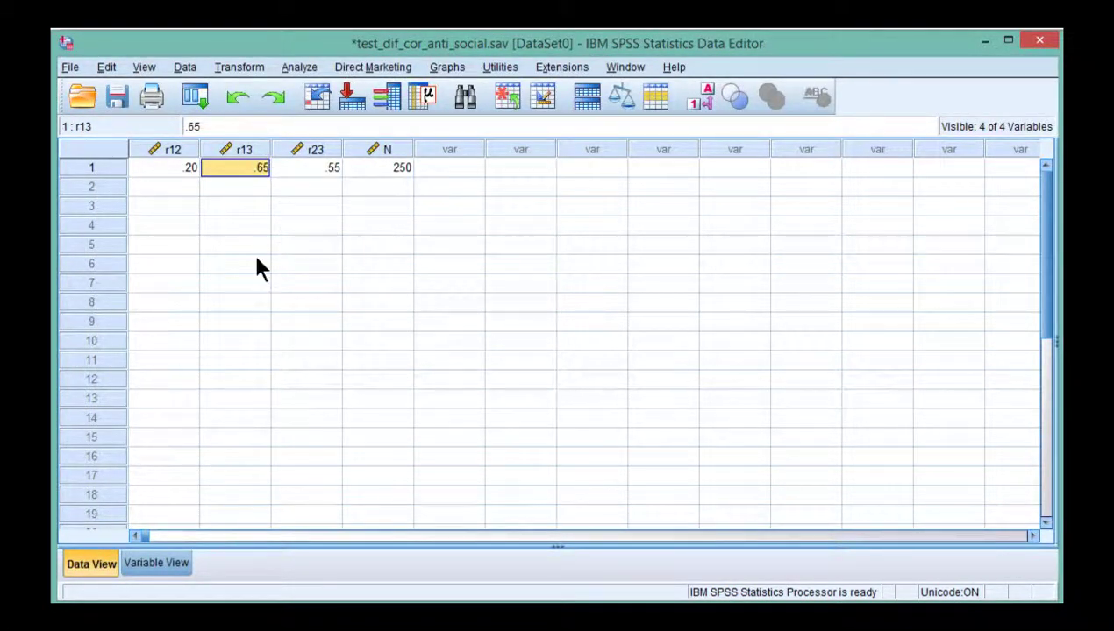
# Select the r23 value in the data file and circle the Self-Esteem and Narcissism correlation of .55 in the Snipping Tool table.
pyautogui.click(307, 167)
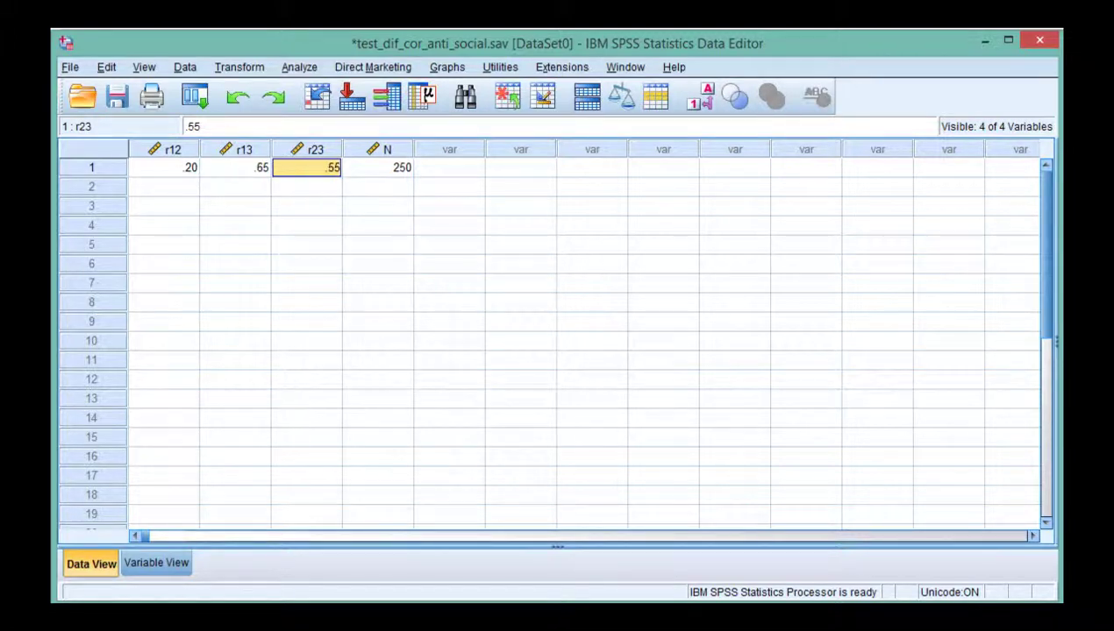
pyautogui.hotkey('alt', 'Tab')
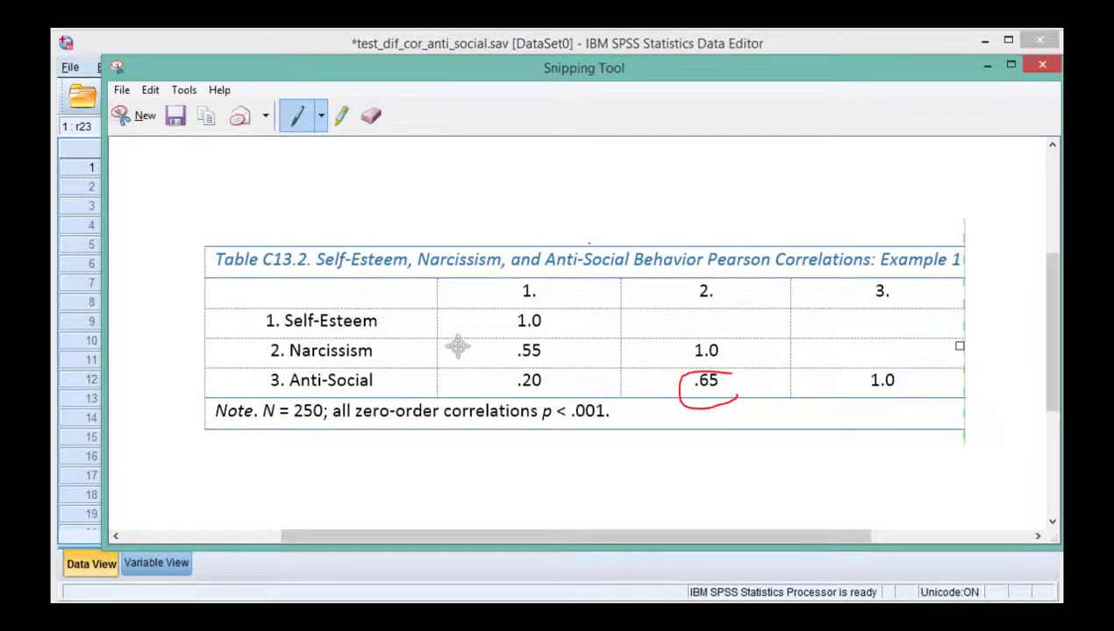
pyautogui.moveTo(532, 326)
pyautogui.mouseDown()
pyautogui.moveTo(517, 329)
pyautogui.moveTo(507, 365)
pyautogui.moveTo(551, 369)
pyautogui.moveTo(539, 326)
pyautogui.moveTo(532, 336)
pyautogui.mouseUp()
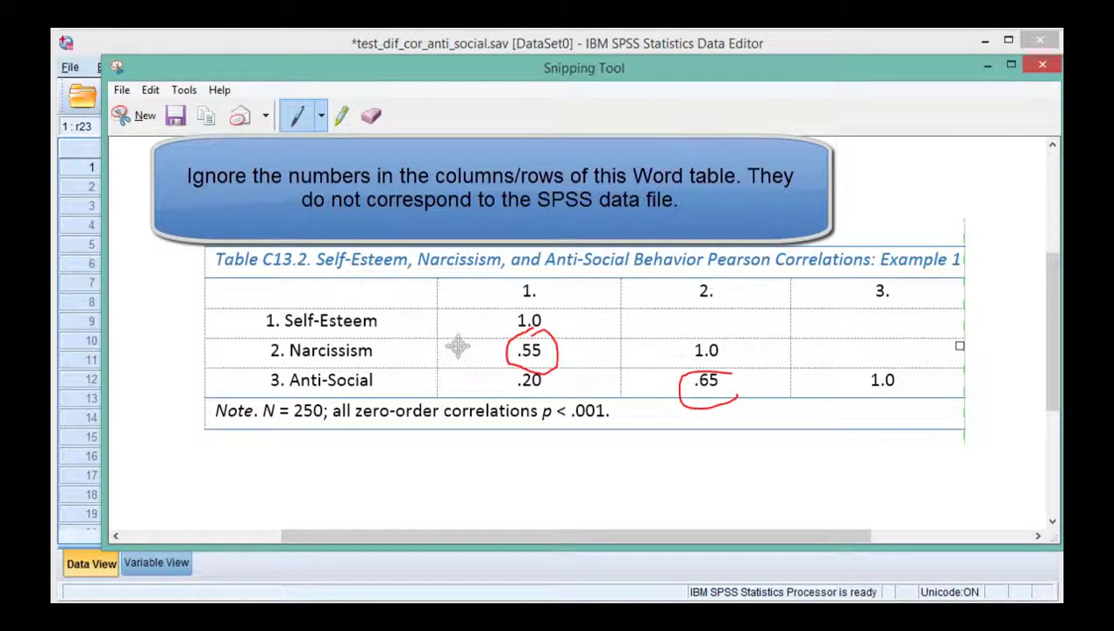
pyautogui.click(977, 64)
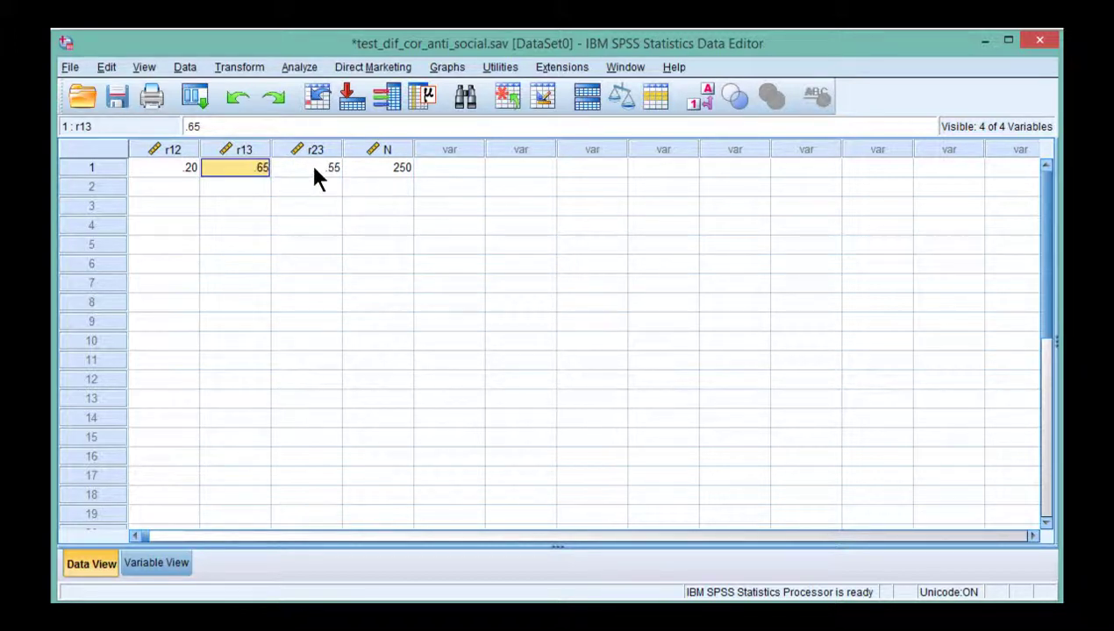
# Compare the r13 and r23 values in the first row of the data file.
pyautogui.click(313, 169)
pyautogui.press('Left')
pyautogui.click(316, 172)
pyautogui.press('Left')
pyautogui.press('Right')
pyautogui.press('Left')
pyautogui.press('Right')
pyautogui.press('Left')
pyautogui.press('Right')
pyautogui.press('Left')
pyautogui.press('Right')
pyautogui.write('.55')
pyautogui.press('Left')
pyautogui.click(237, 625)
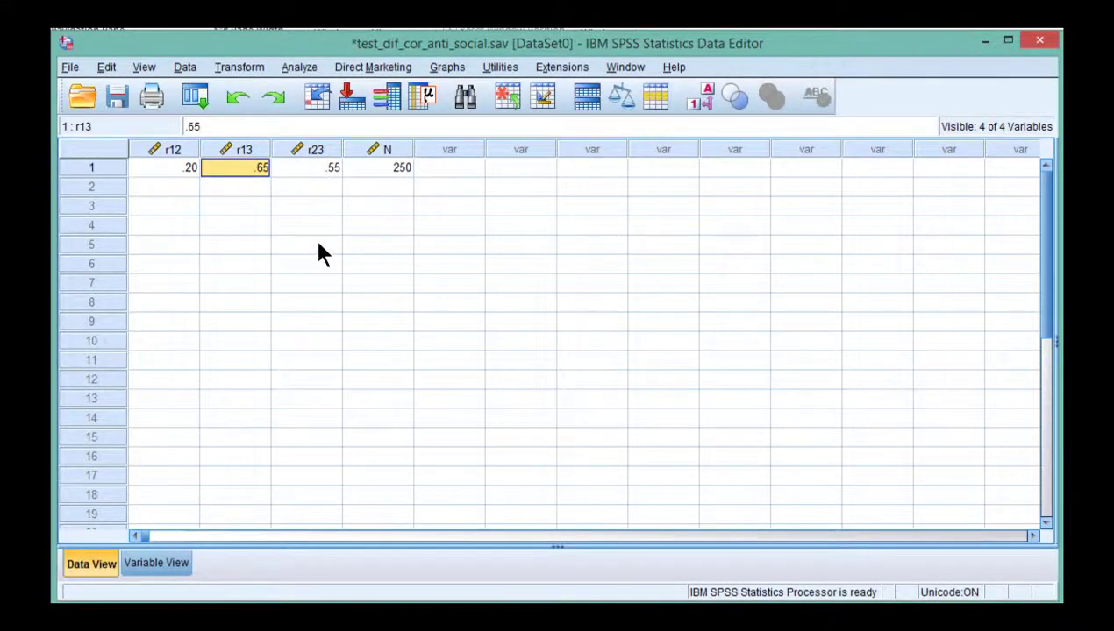
pyautogui.press('Right')
pyautogui.press('Left')
pyautogui.press('Right')
pyautogui.press('Left')
pyautogui.press('Right')
pyautogui.press('Left')
pyautogui.press('Right')
pyautogui.press('Left')
pyautogui.press('Right')
pyautogui.press('Left')
pyautogui.press('Right')
pyautogui.press('Left')
# Select the r12 value in the data file and mark the Self-Esteem and Anti-Social correlation of .20 in the Snipping Tool table.
pyautogui.press('Left')
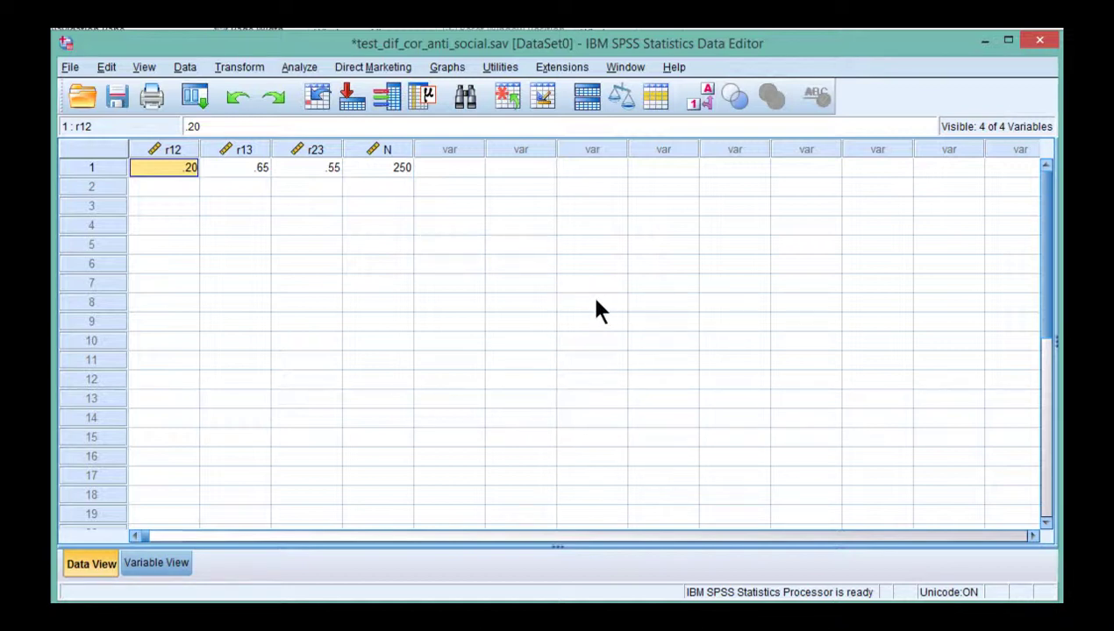
pyautogui.press('Right')
pyautogui.press('Left')
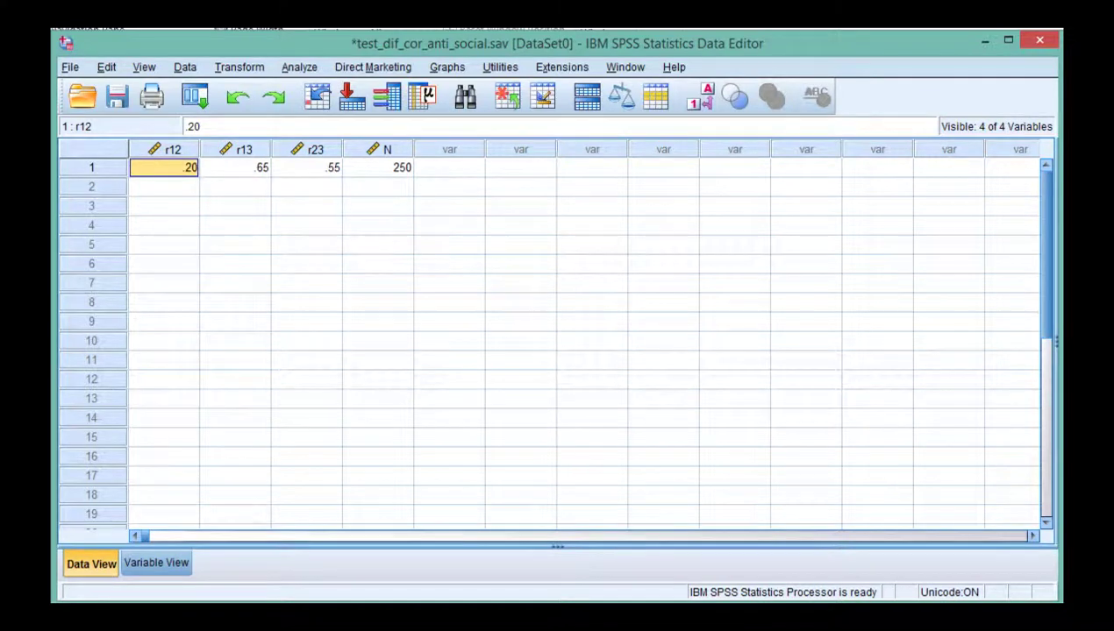
pyautogui.click(377, 618)
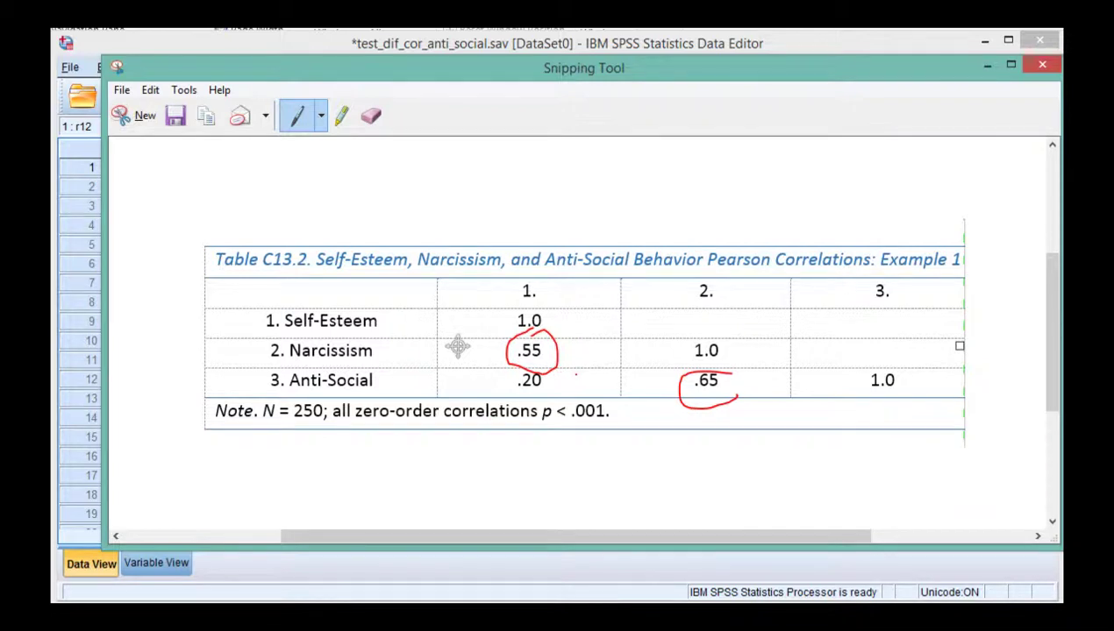
pyautogui.moveTo(542, 372)
pyautogui.mouseDown()
pyautogui.moveTo(503, 379)
pyautogui.moveTo(545, 391)
pyautogui.moveTo(543, 374)
pyautogui.mouseUp()
pyautogui.click(987, 68)
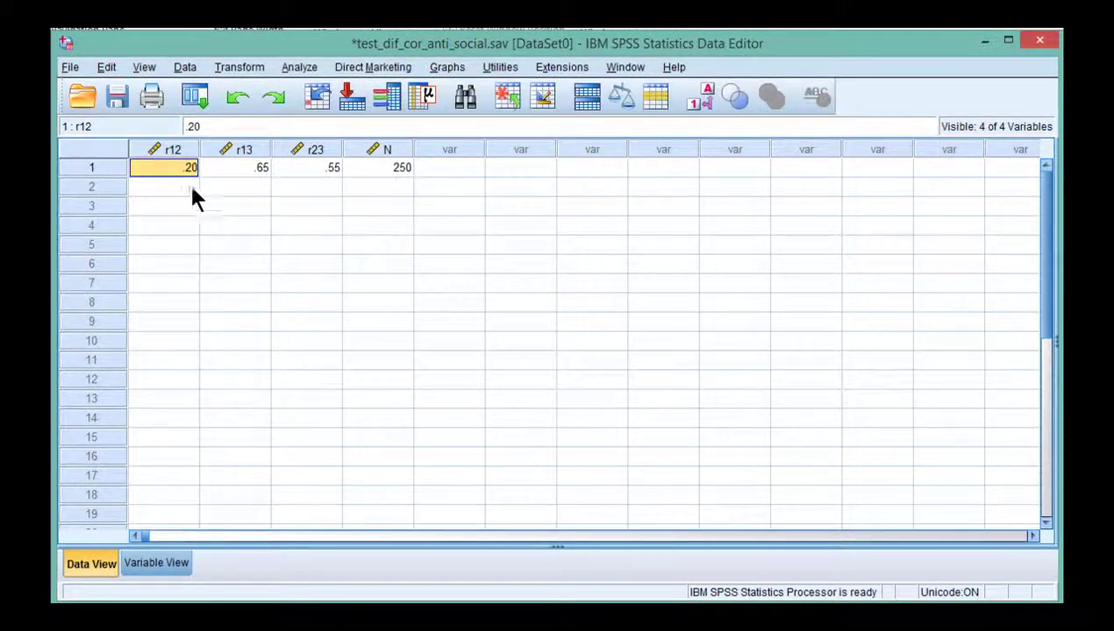
# Check how r12 relates to the r13 and r23 correlations in the first data row.
pyautogui.click(192, 188)
pyautogui.click(193, 171)
pyautogui.press('Right')
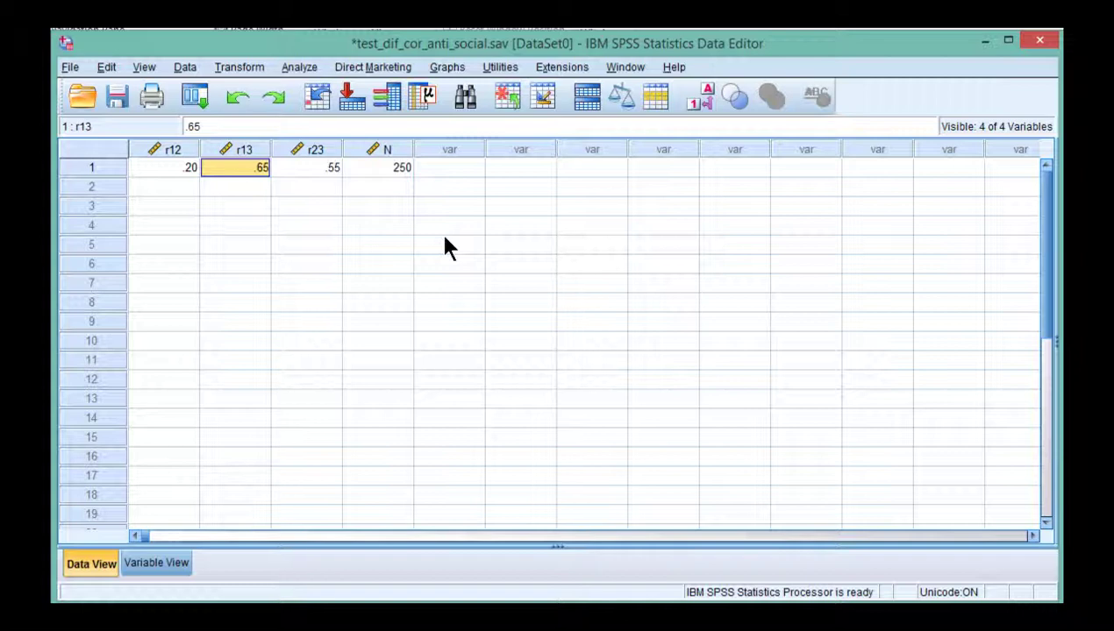
pyautogui.press('Right')
pyautogui.press('Left')
pyautogui.press('Right')
pyautogui.write('.65')
pyautogui.press('Left')
pyautogui.press('Right')
pyautogui.press('Left')
pyautogui.press('Left')
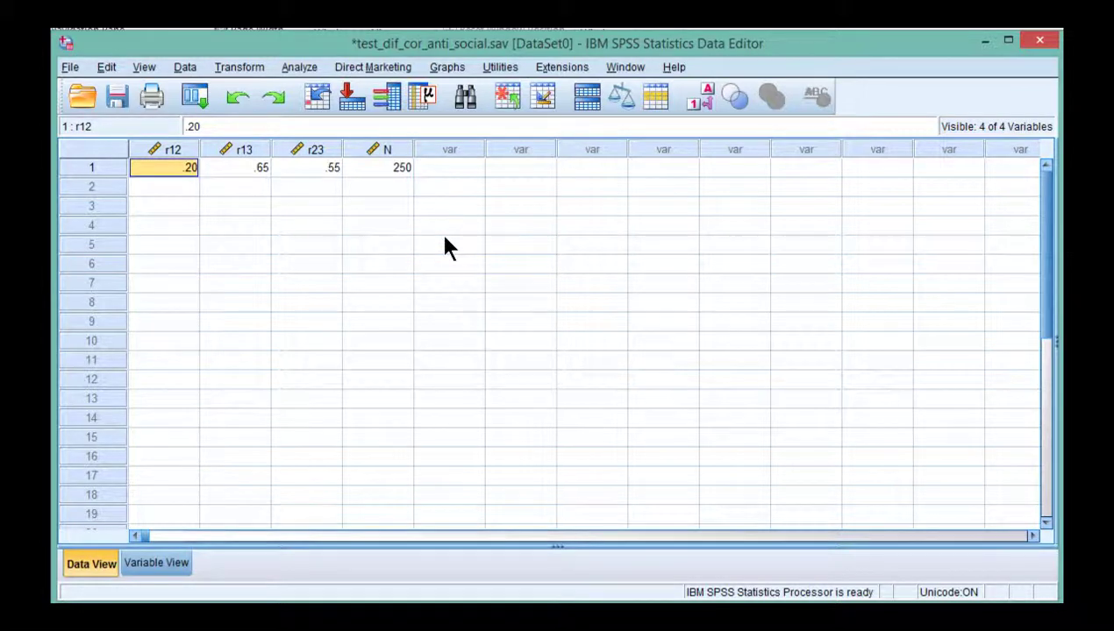
pyautogui.press('Right')
pyautogui.press('Left')
# Run all commands in the test_difference_correlated_correlations.sps syntax file.
pyautogui.click(380, 624)
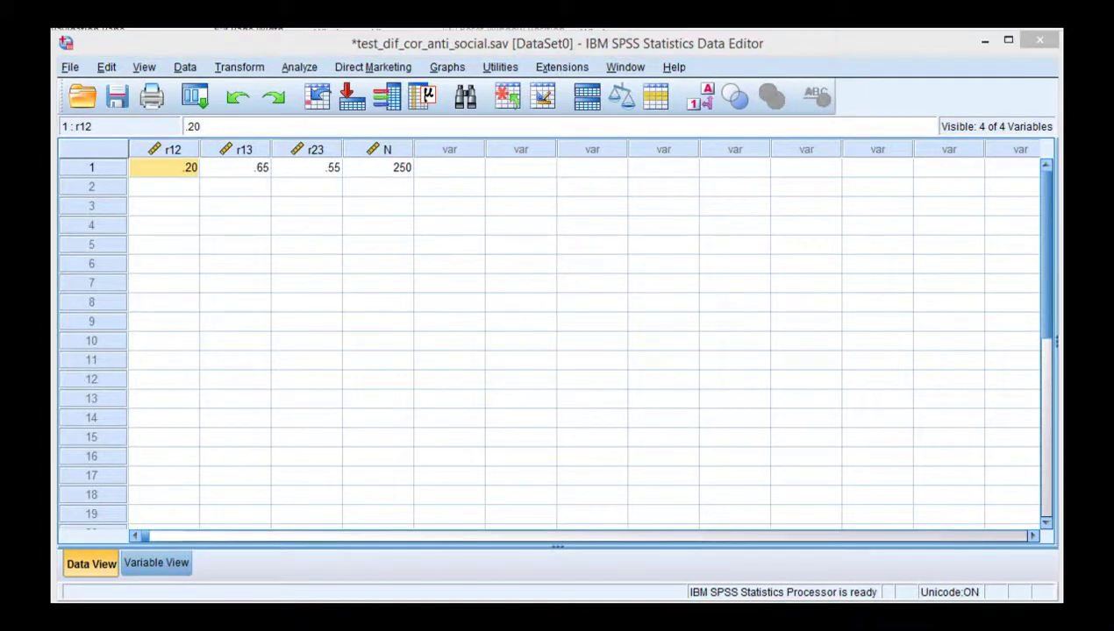
pyautogui.click(383, 614)
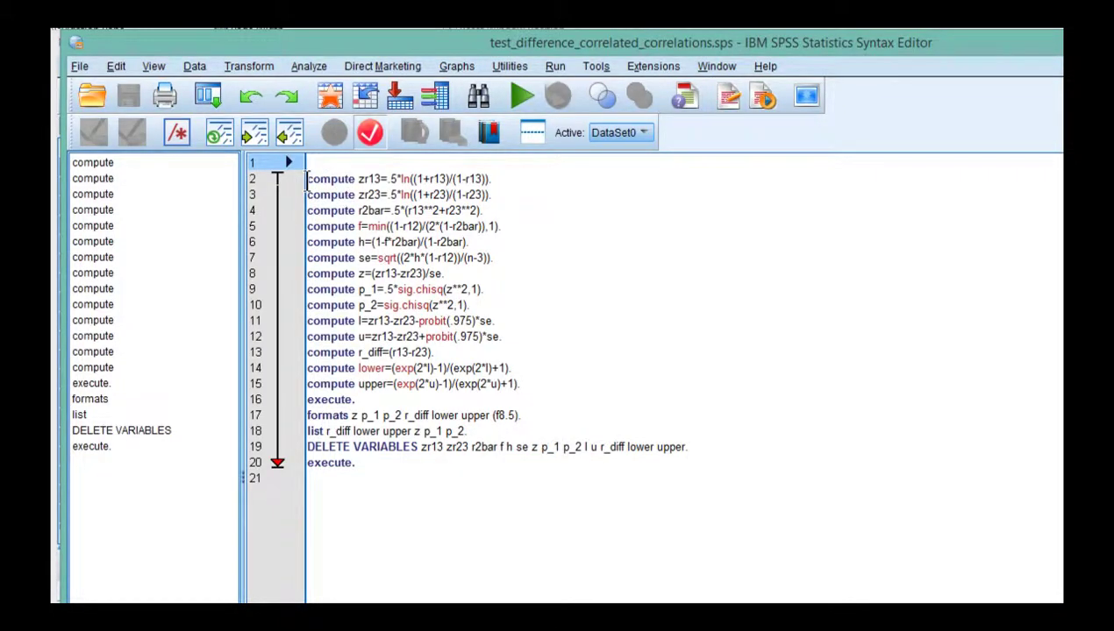
pyautogui.click(318, 161)
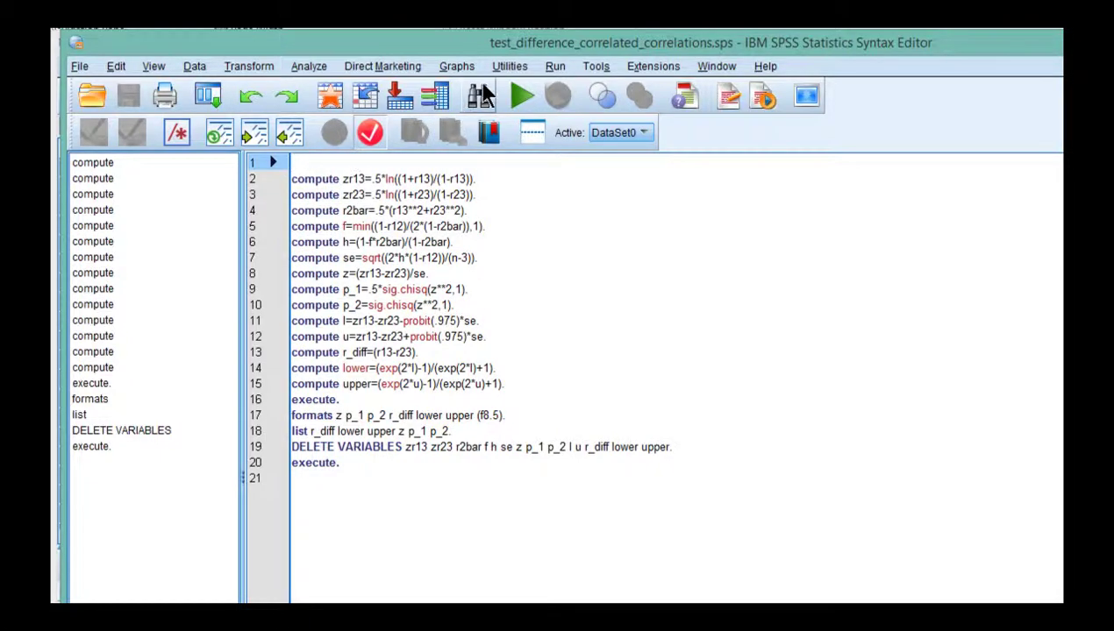
pyautogui.click(553, 68)
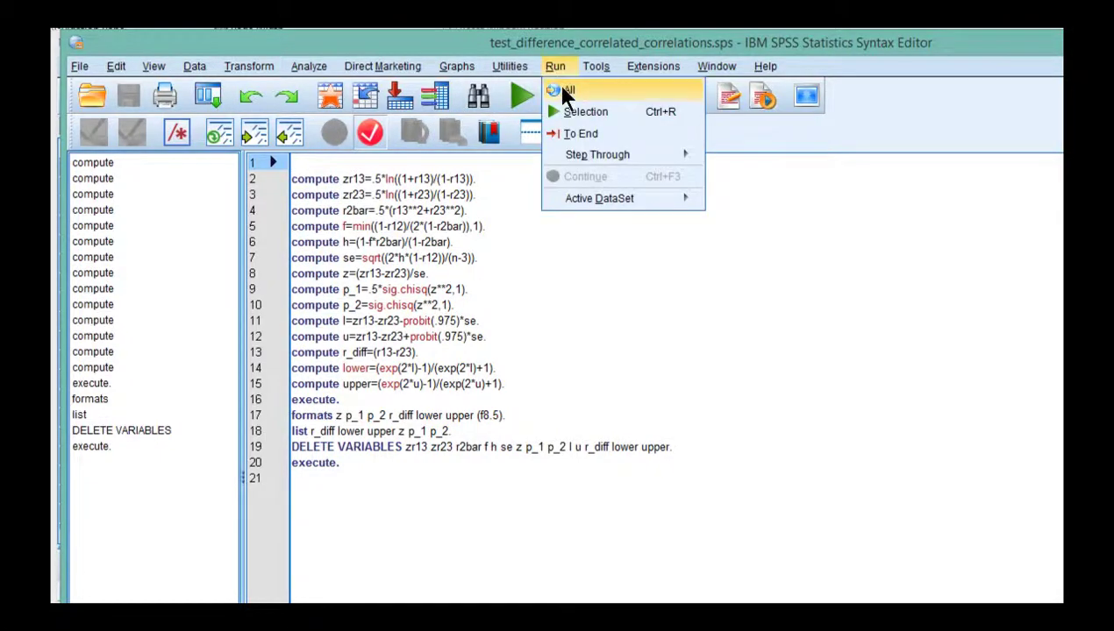
pyautogui.click(565, 92)
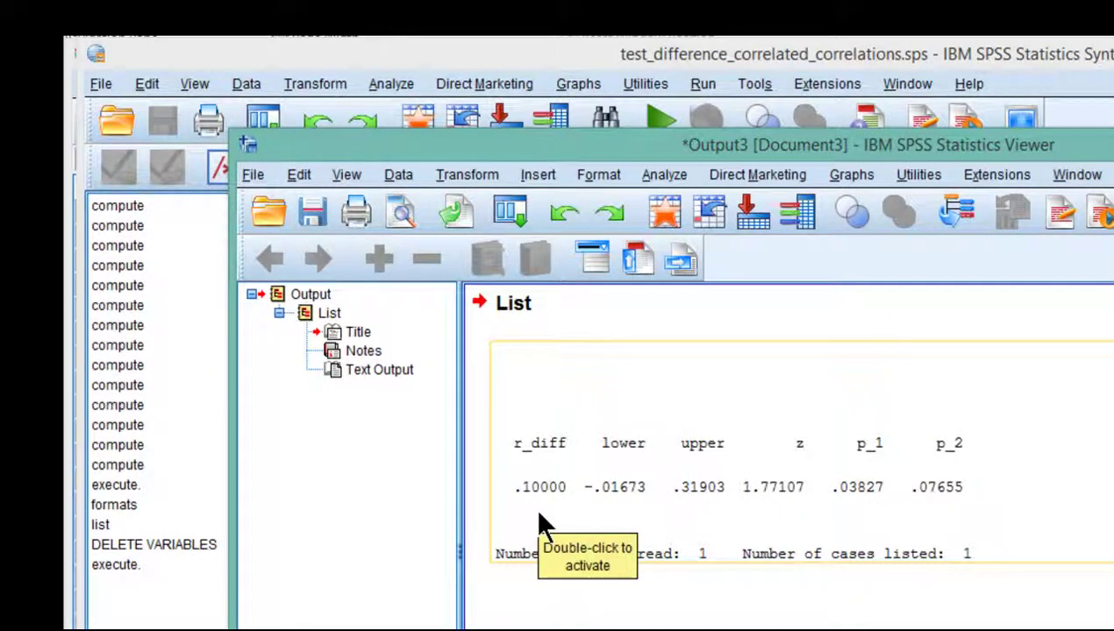
# Compare the r_diff, confidence limits, z and p values in the output with the r13 and r23 correlations in the data file.
pyautogui.press('Right')
pyautogui.press('Right')
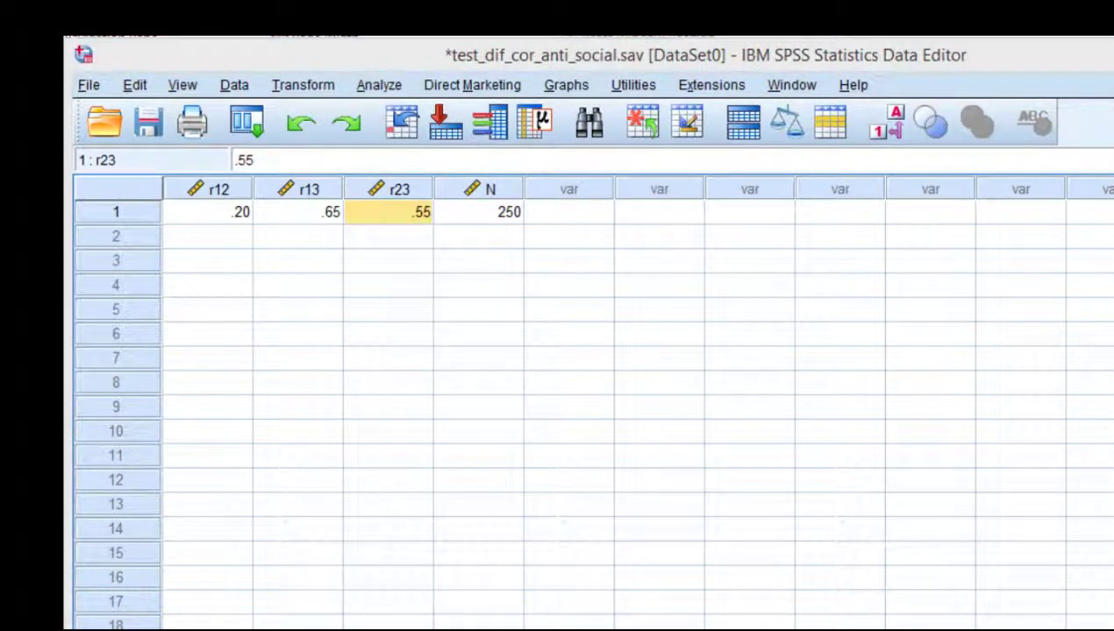
pyautogui.click(660, 629)
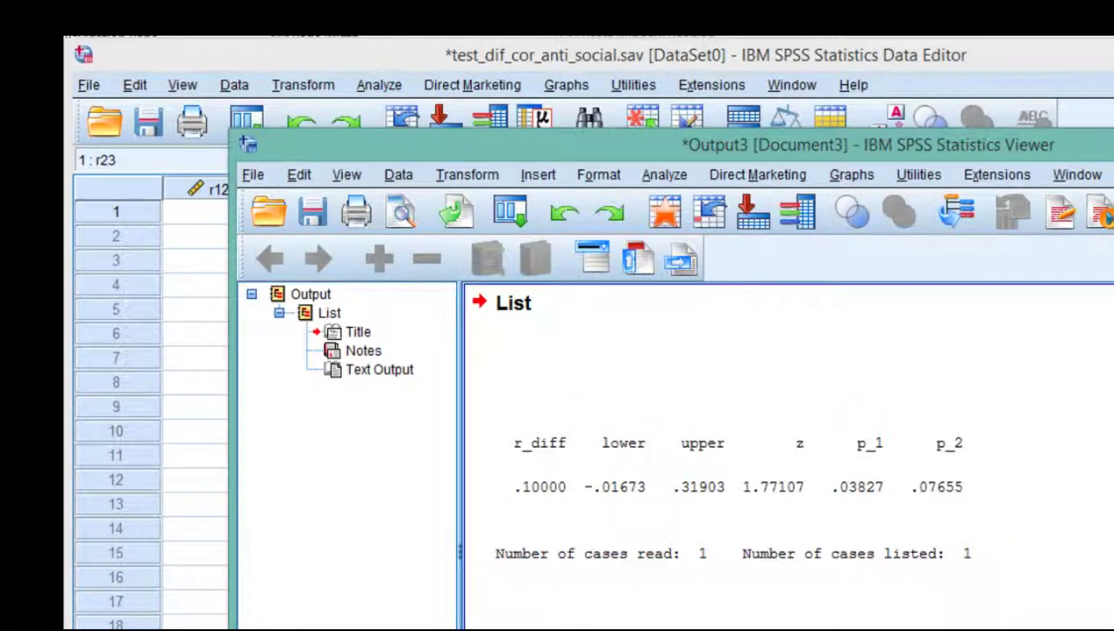
pyautogui.click(1111, 139)
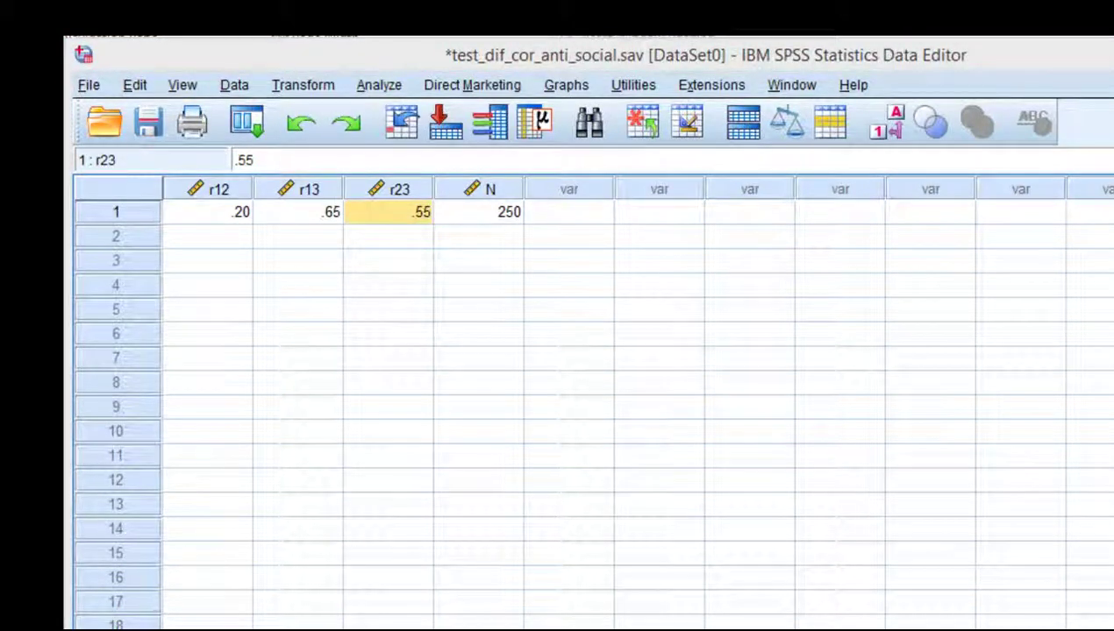
pyautogui.click(771, 628)
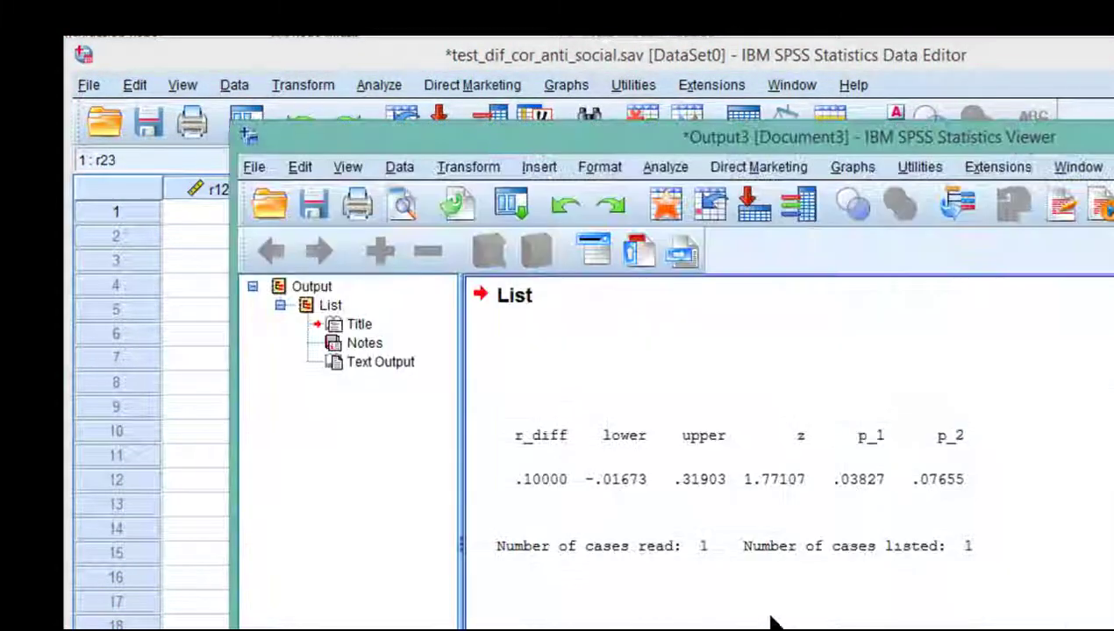